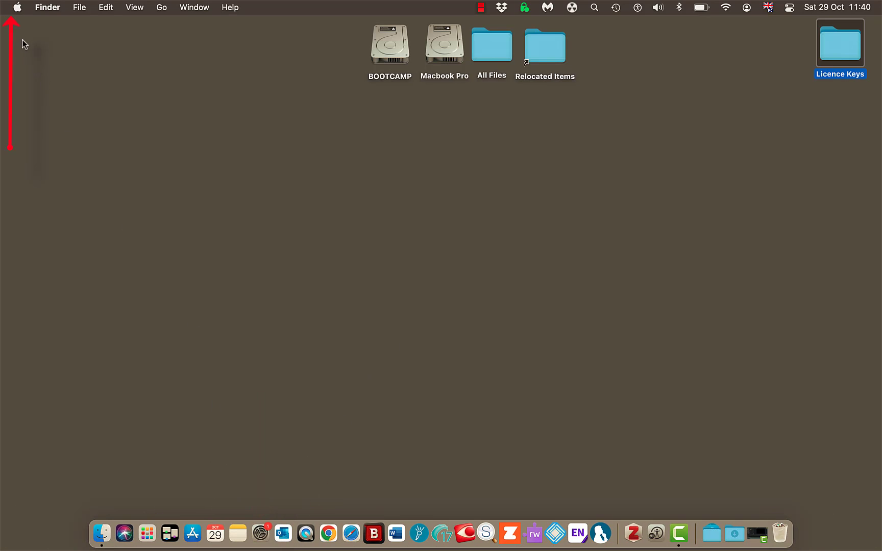
# - Open System Preferences from the Apple menu and go to the Accessibility pane's Overview
pyautogui.click(18, 8)
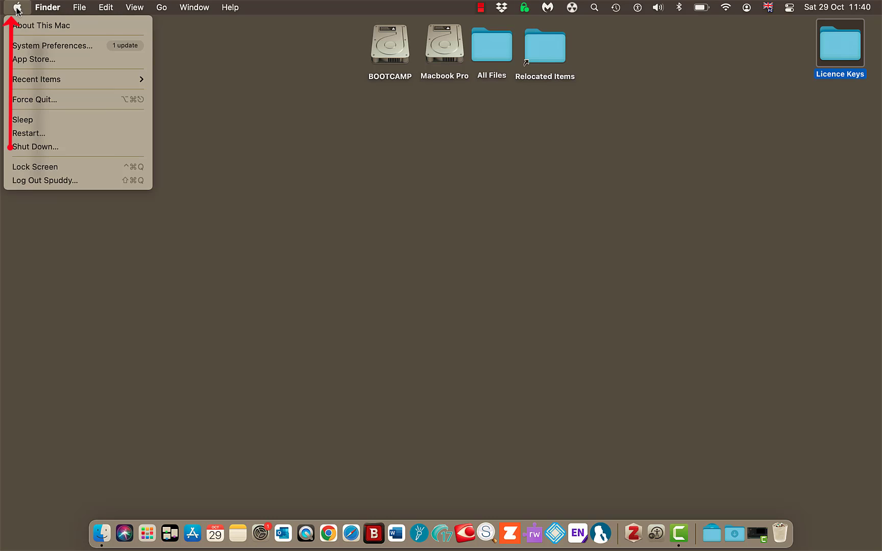
pyautogui.click(25, 46)
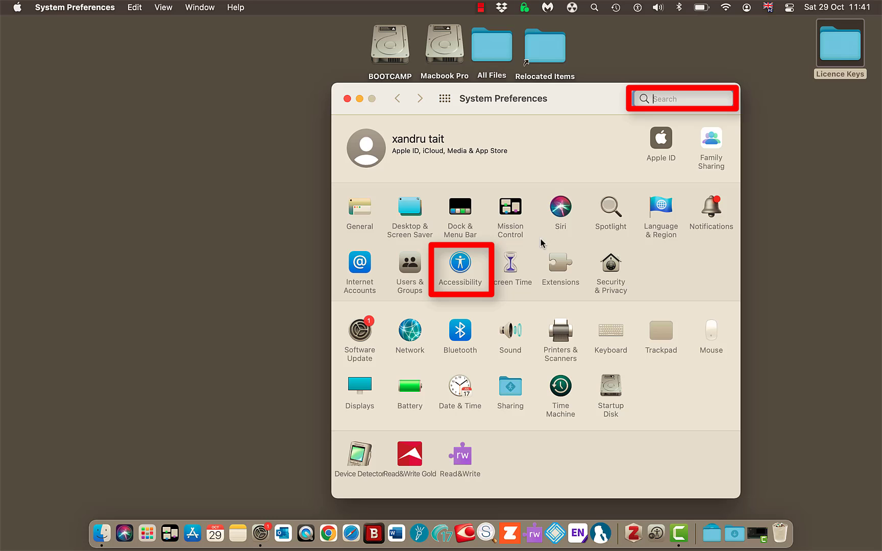
pyautogui.click(460, 271)
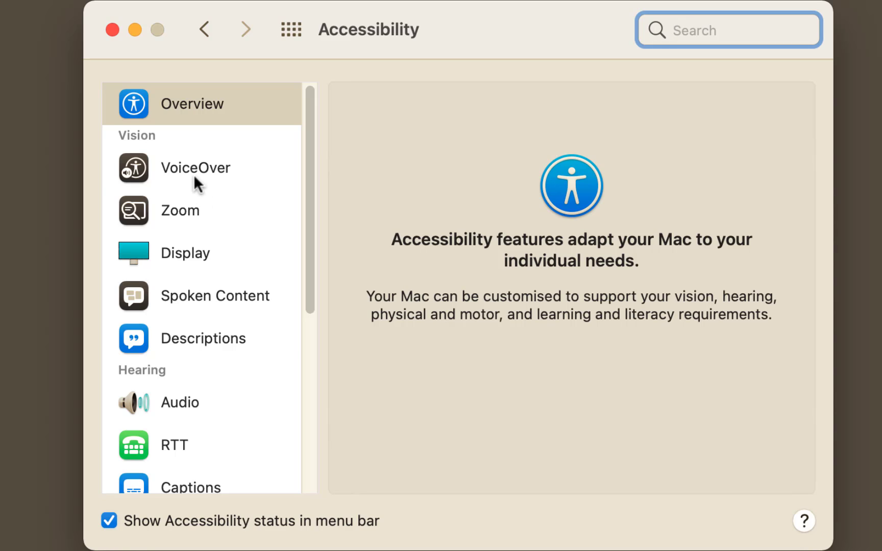
# - Select VoiceOver in the Accessibility sidebar to see its ⌘F5 toggle setting
pyautogui.click(186, 159)
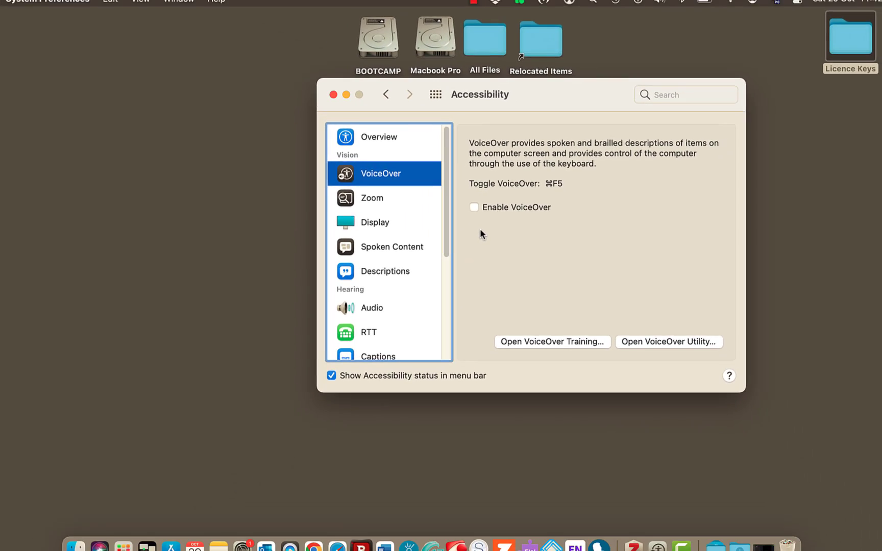
# - Turn VoiceOver on with Cmd+F5, let it read the desktop folders and drives, then return to Accessibility
pyautogui.press('super+F5')
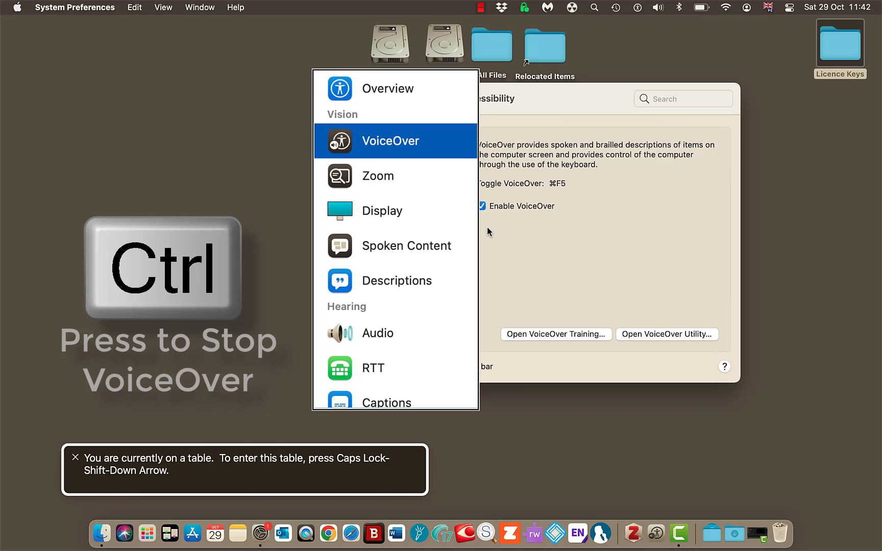
pyautogui.press('cmd+Tab')
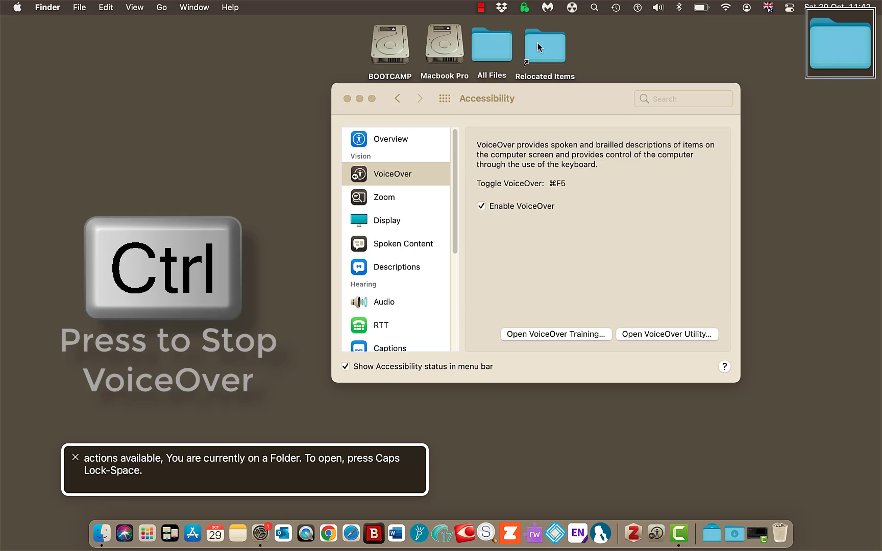
pyautogui.moveTo(538, 49)
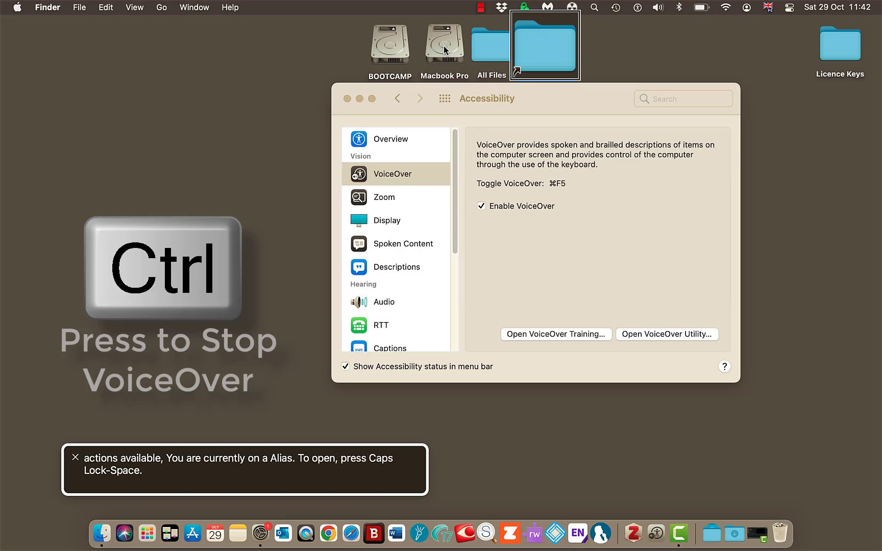
pyautogui.moveTo(444, 49)
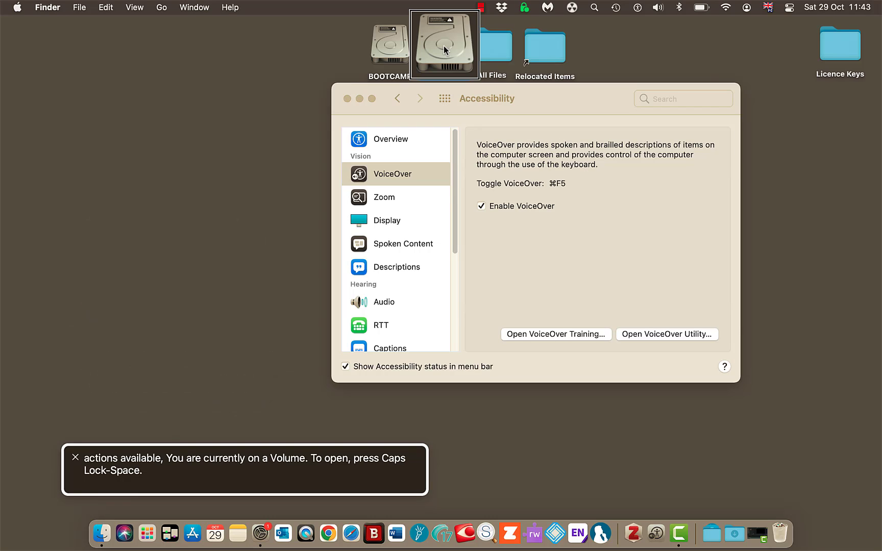
pyautogui.click(485, 211)
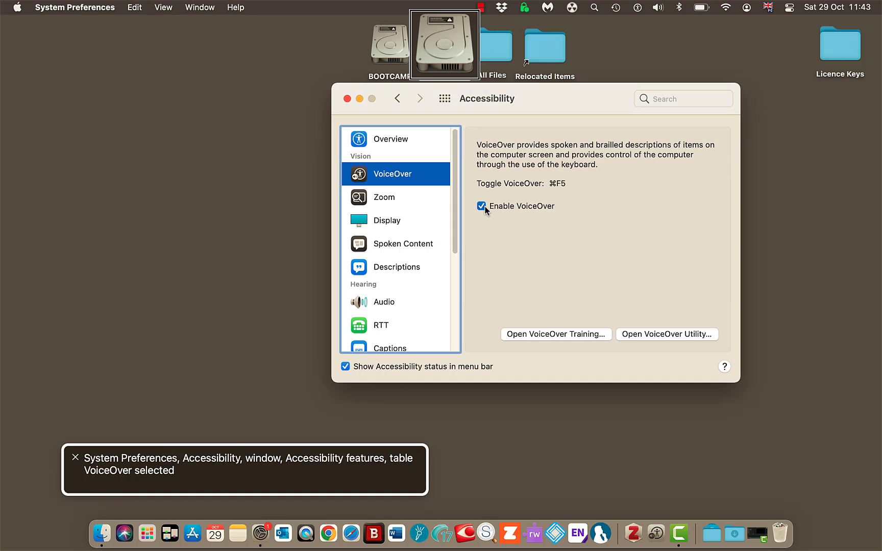
# - Switch VoiceOver off and launch VoiceOver Utility on its General settings
pyautogui.click(483, 207)
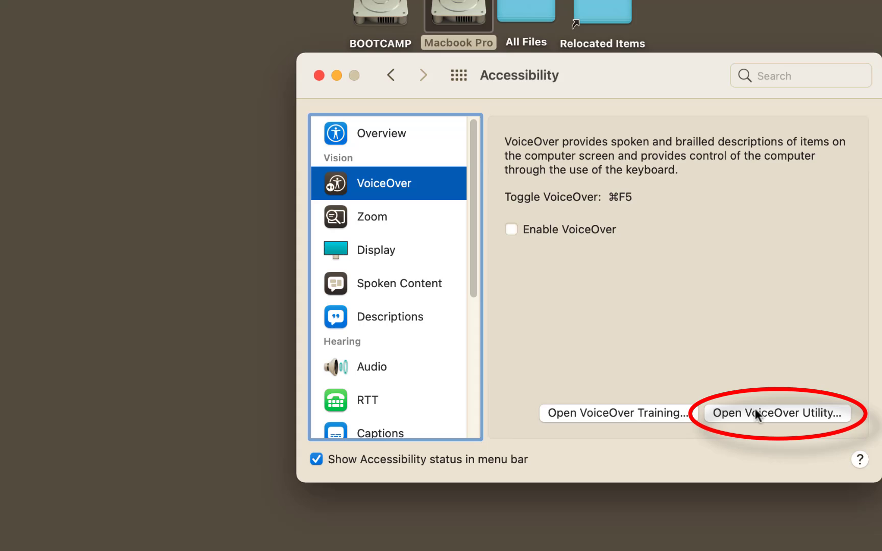
pyautogui.click(758, 414)
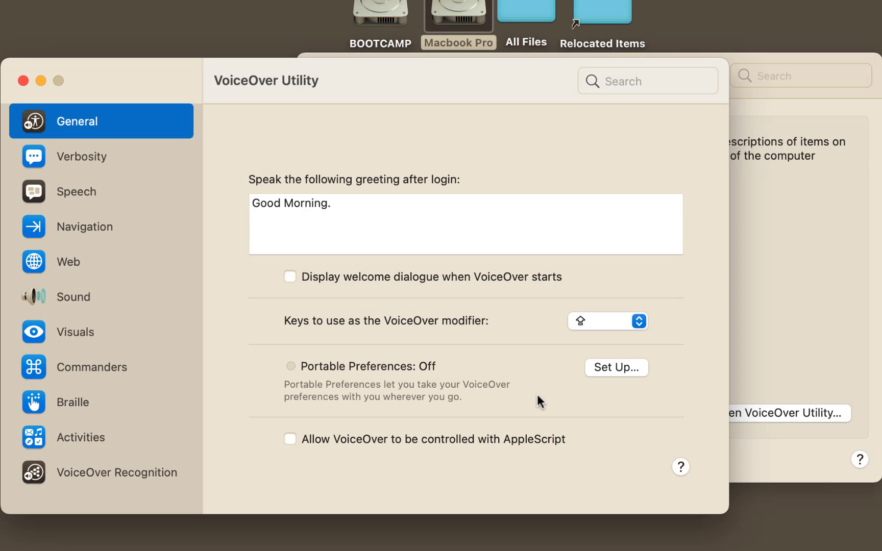
pyautogui.click(612, 365)
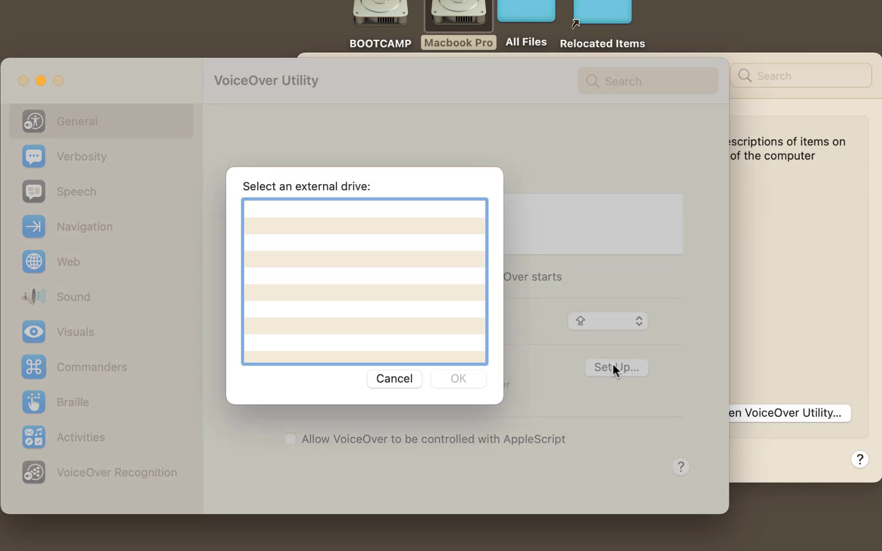
pyautogui.click(400, 380)
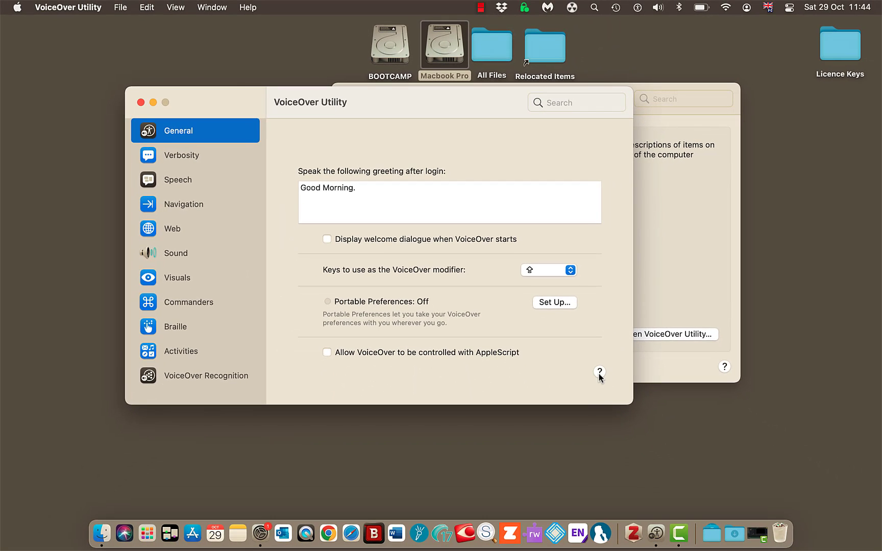
pyautogui.click(600, 372)
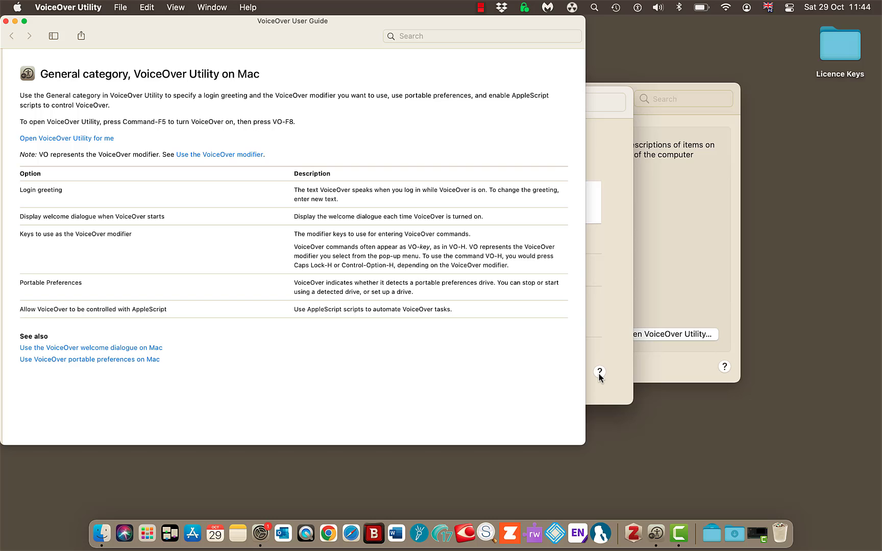
pyautogui.click(6, 21)
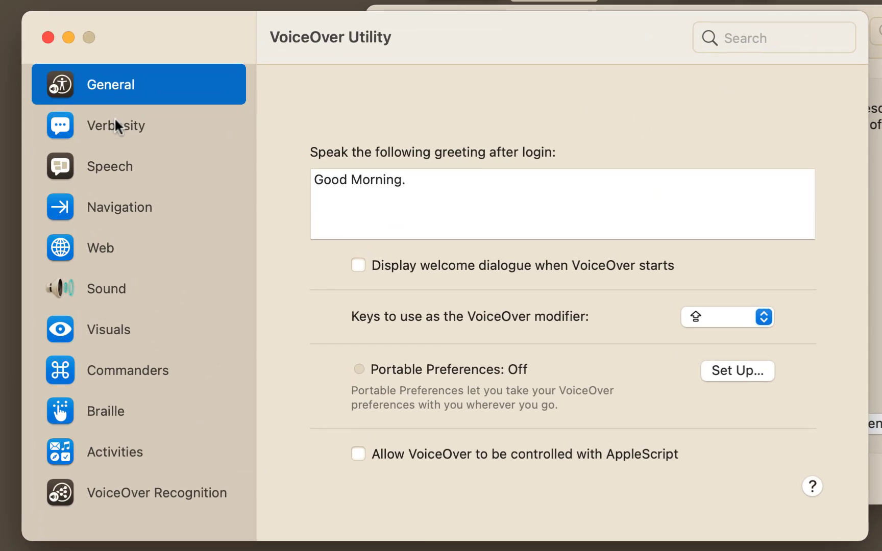
# - In Verbosity, try Low default speech verbosity, then set it back to Medium
pyautogui.click(167, 148)
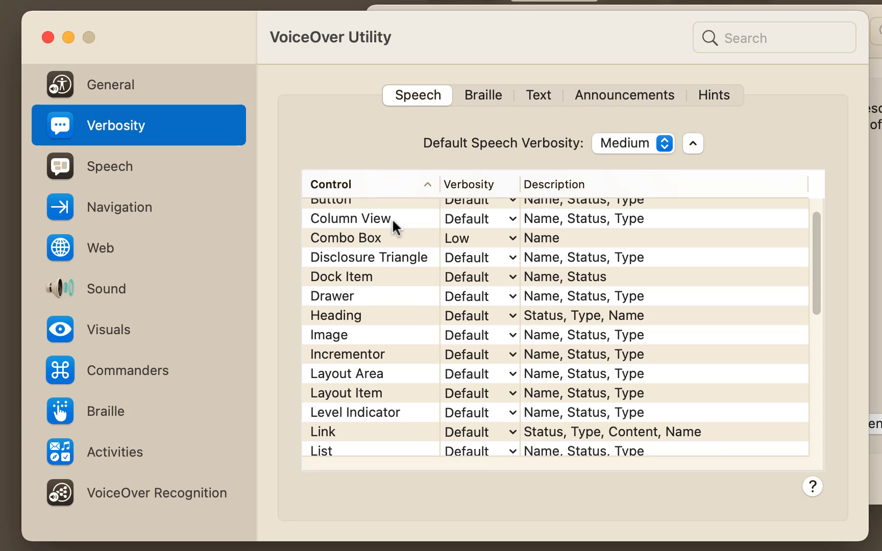
pyautogui.click(662, 143)
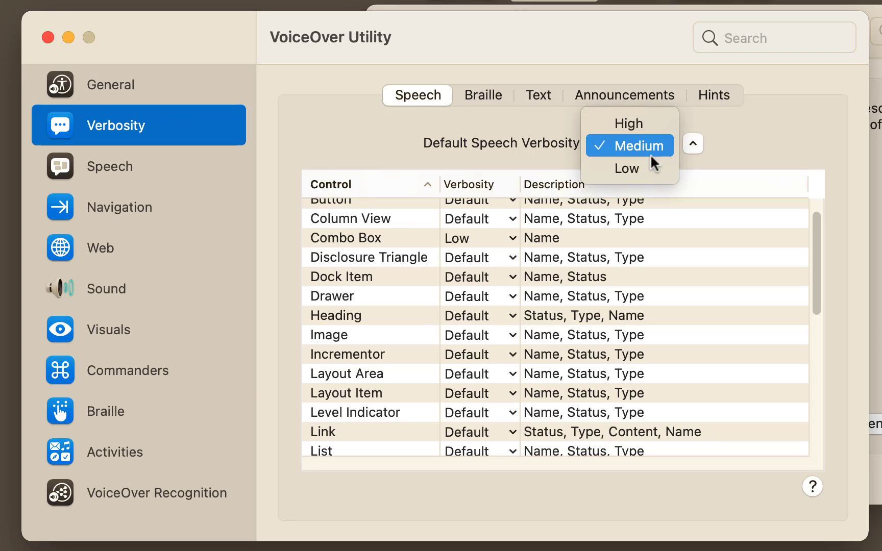
pyautogui.click(635, 162)
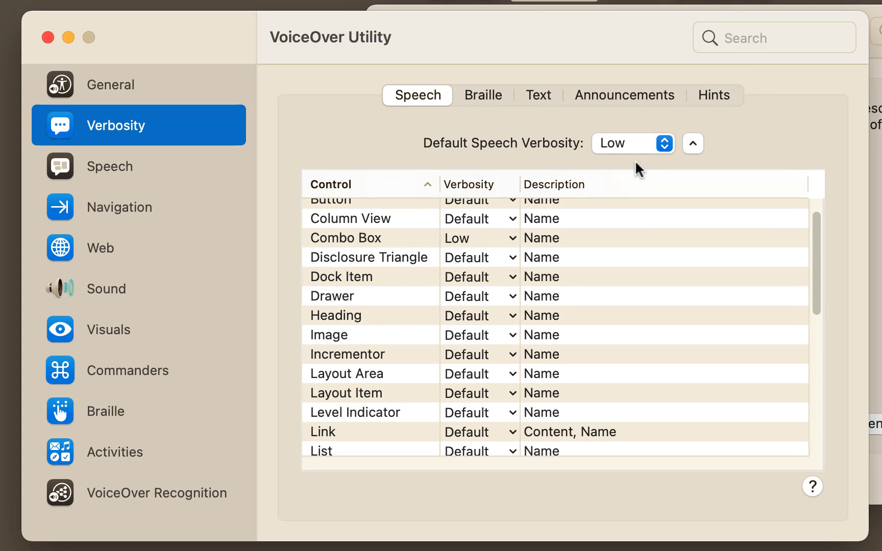
pyautogui.click(665, 142)
pyautogui.click(648, 126)
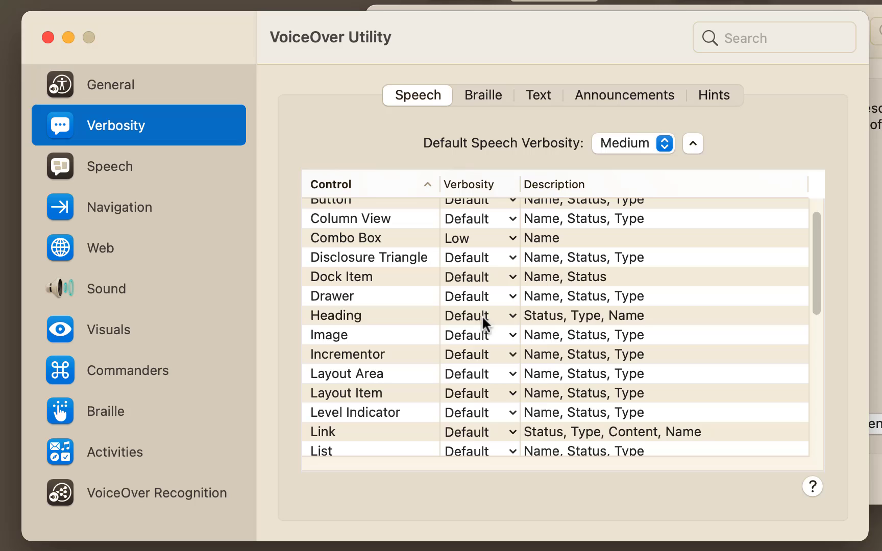
# - Give the Heading control a Custom verbosity that announces only its Status
pyautogui.click(482, 315)
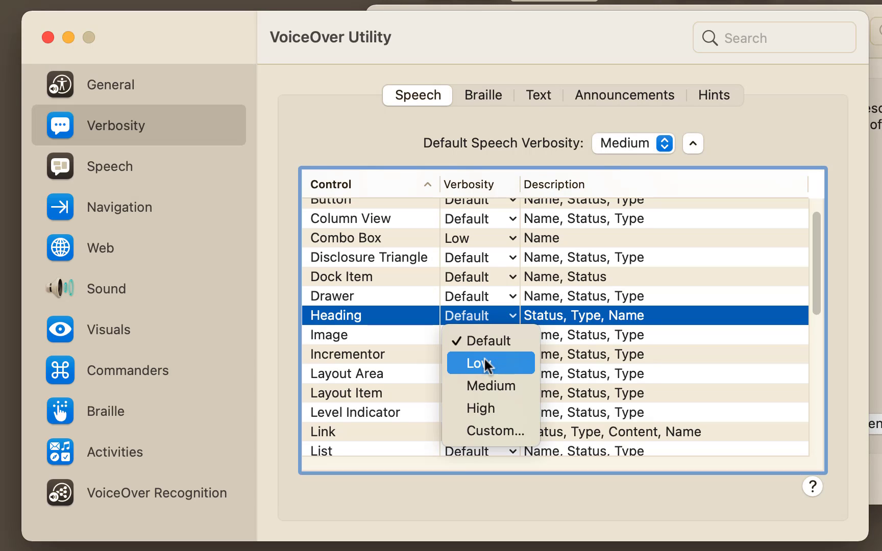
pyautogui.click(483, 437)
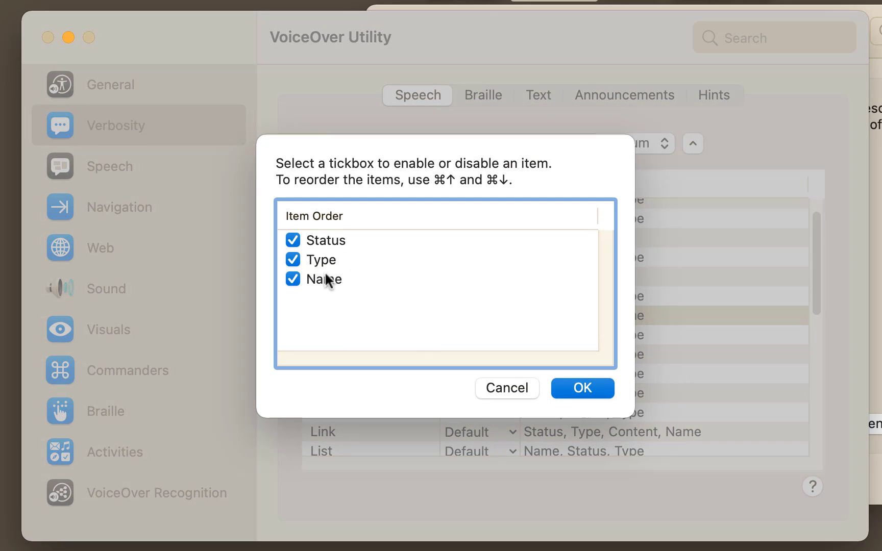
pyautogui.click(292, 278)
pyautogui.click(574, 390)
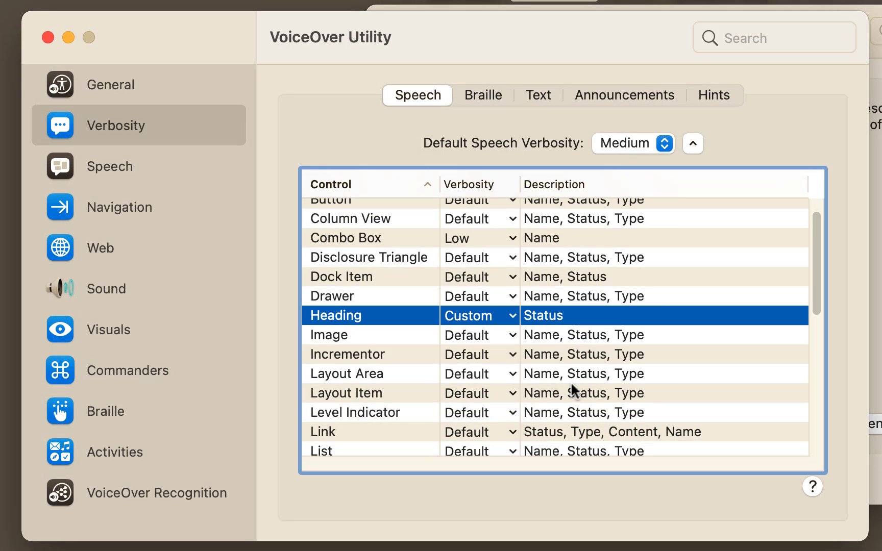
# - Leave buttons at Default verbosity, collapse and re-expand the control table, then show Braille verbosity
pyautogui.scroll(-3, 551, 281)
pyautogui.scroll(4, 550, 286)
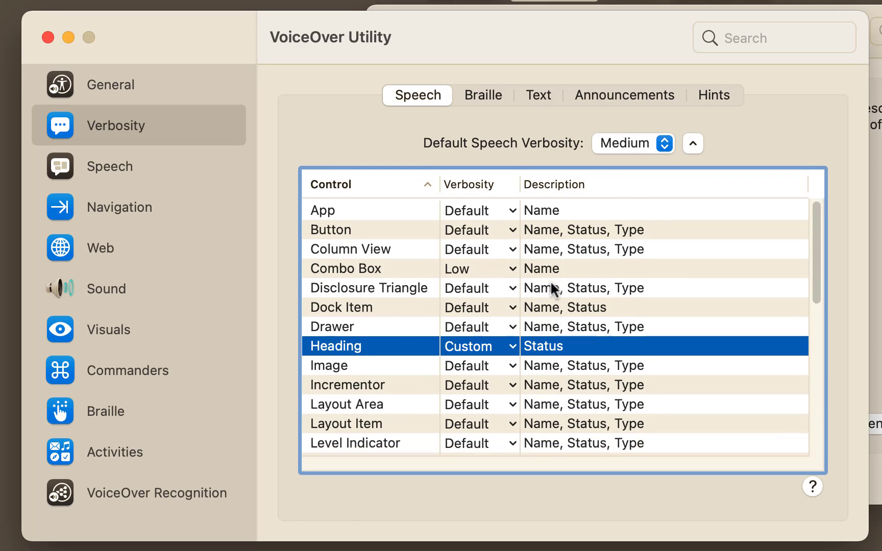
pyautogui.click(536, 228)
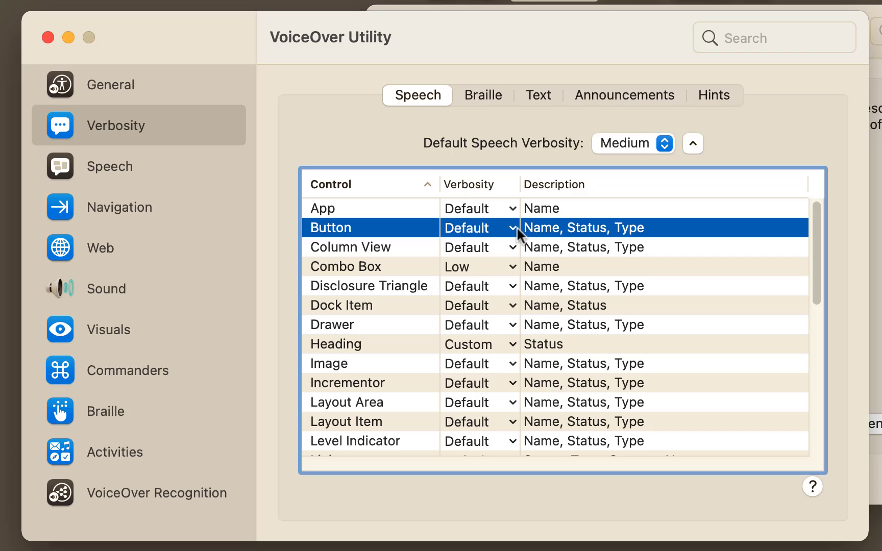
pyautogui.click(513, 228)
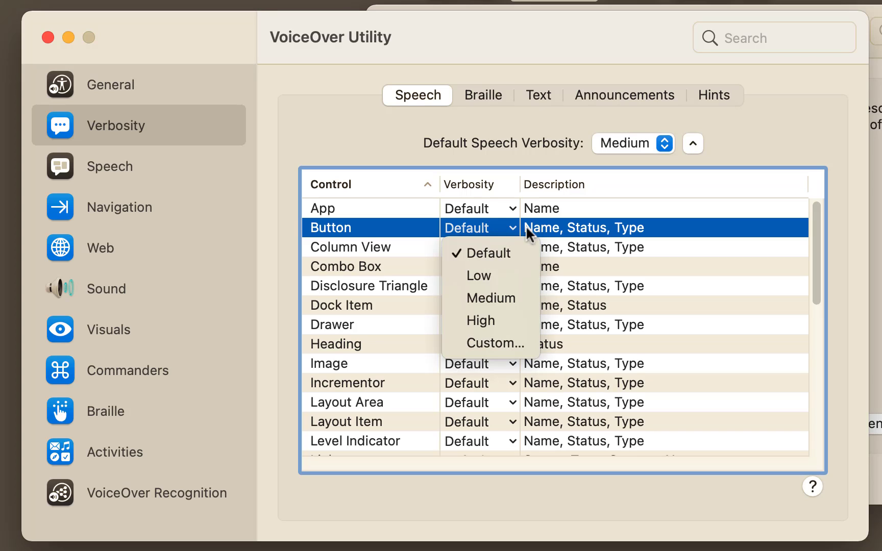
pyautogui.click(570, 229)
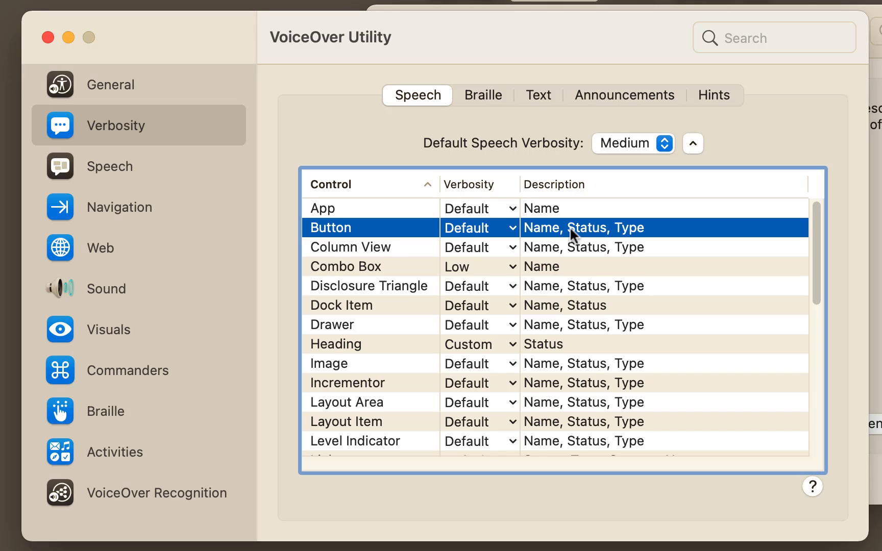
pyautogui.click(691, 144)
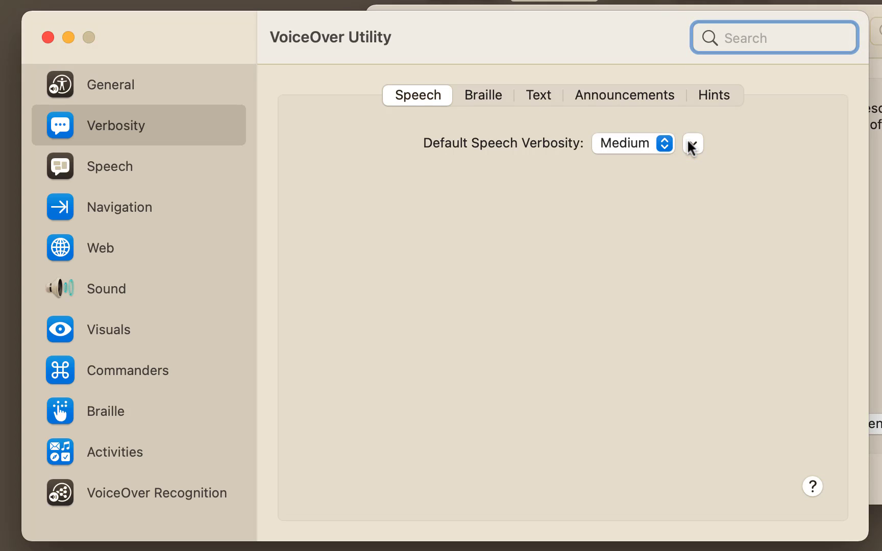
pyautogui.click(691, 145)
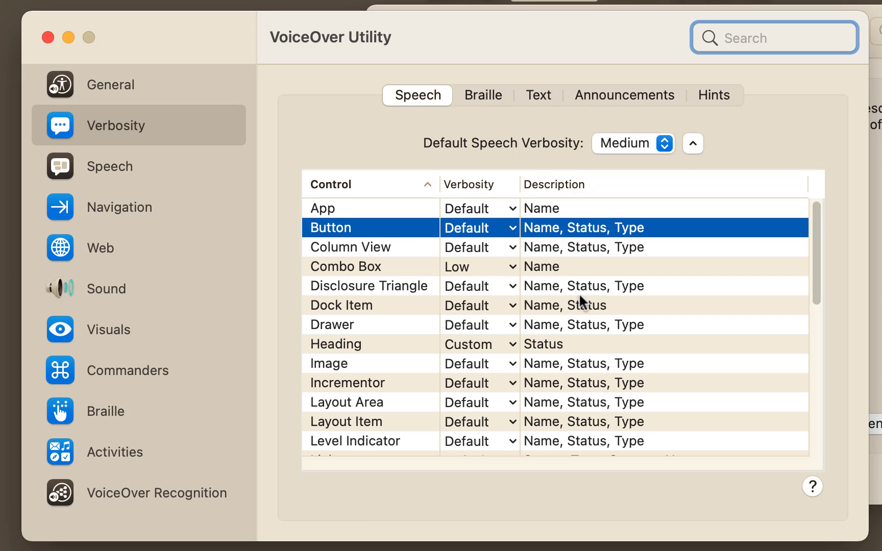
pyautogui.click(484, 95)
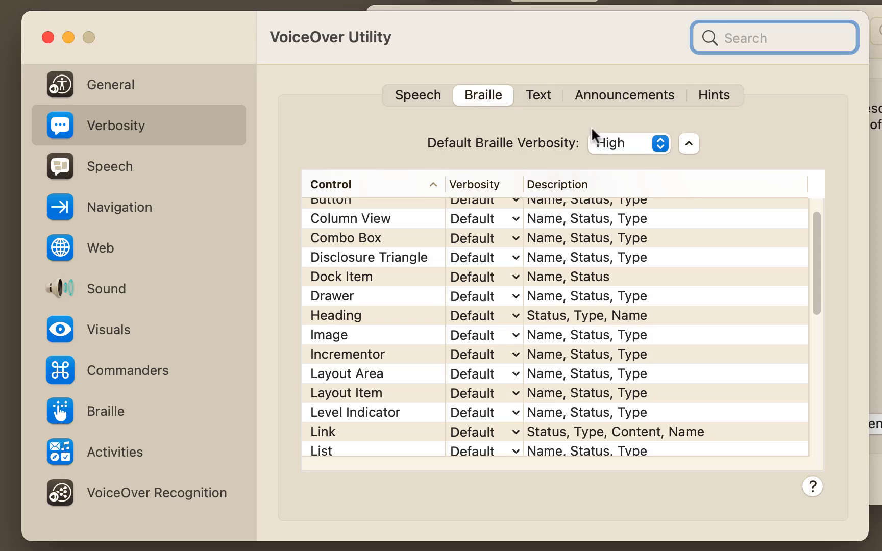
# - Show the High/Medium/Low default braille verbosity choices, currently set to High
pyautogui.click(615, 142)
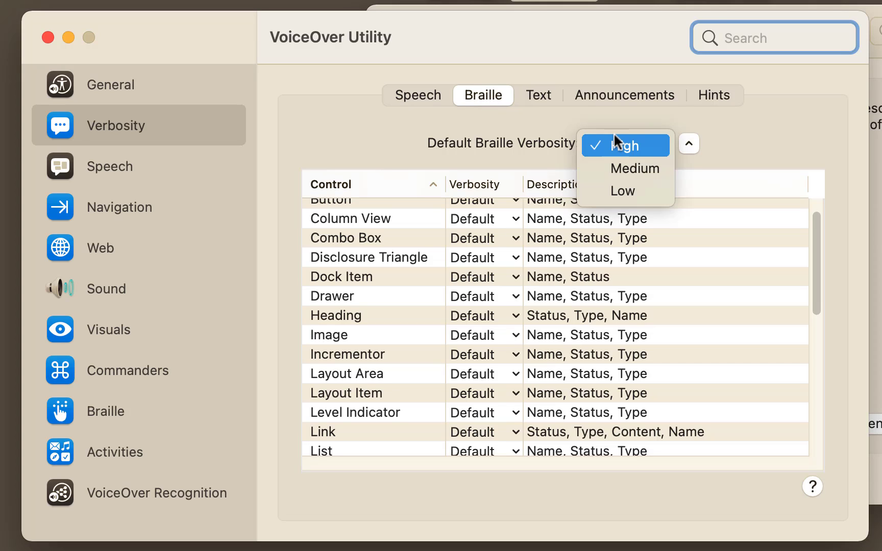
# - Set text Punctuation to Some and cursor movement to speak text to the right, then view Announcements
pyautogui.click(538, 90)
pyautogui.click(538, 91)
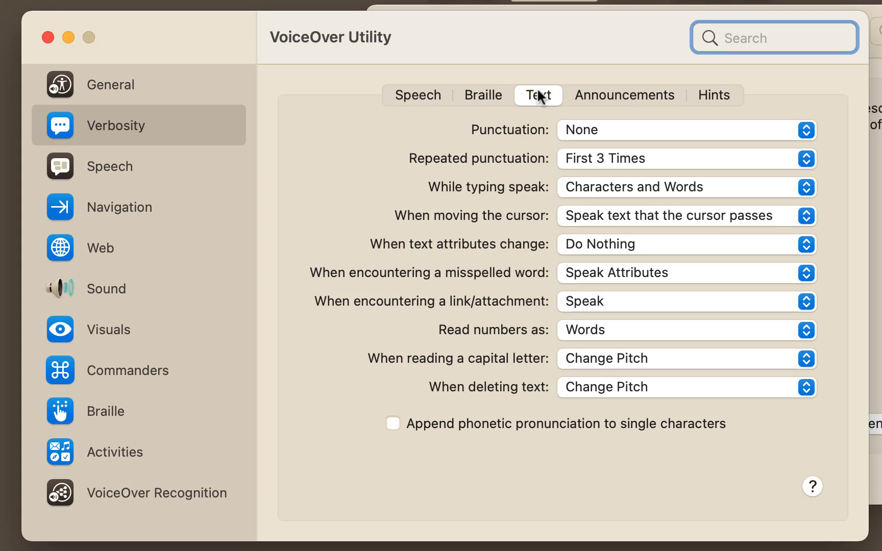
pyautogui.click(660, 127)
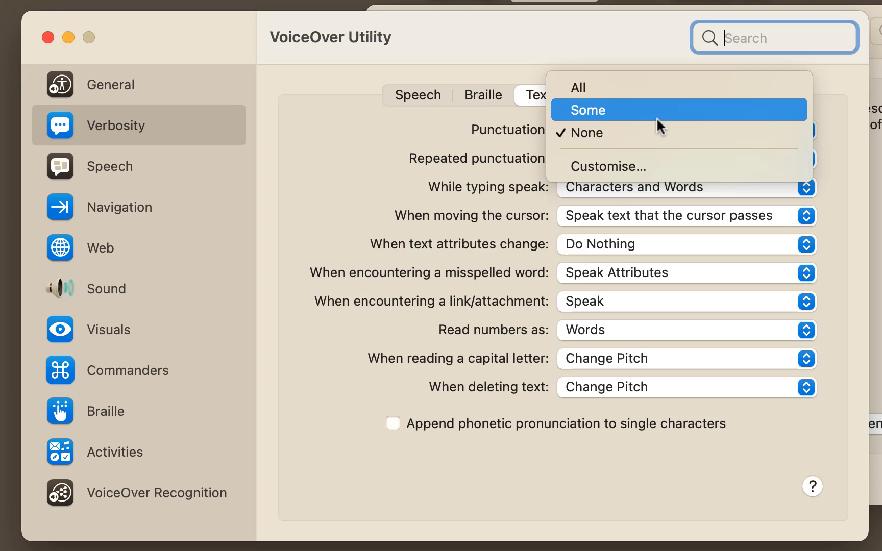
pyautogui.click(637, 112)
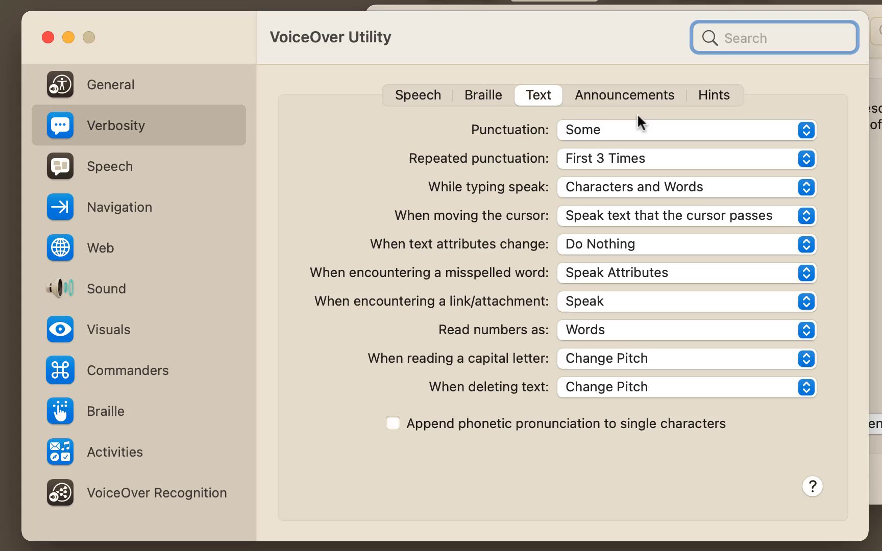
pyautogui.click(647, 219)
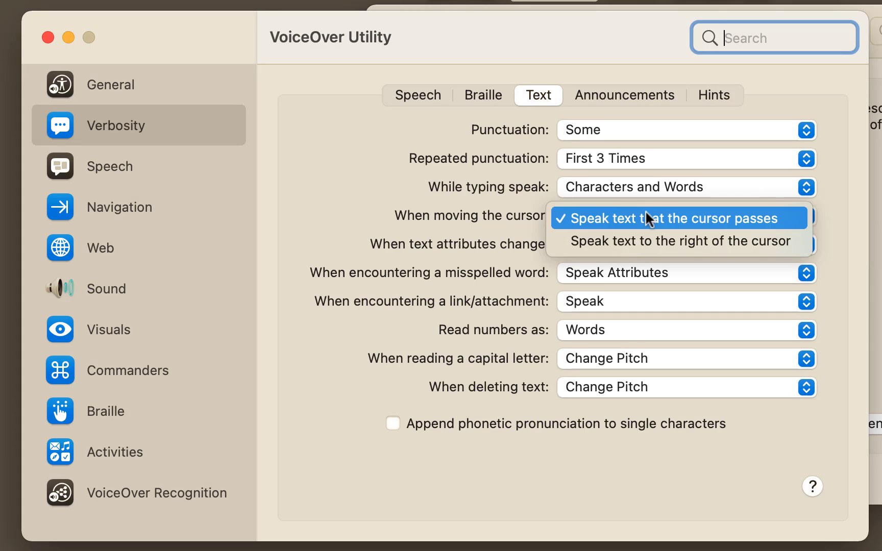
pyautogui.click(632, 237)
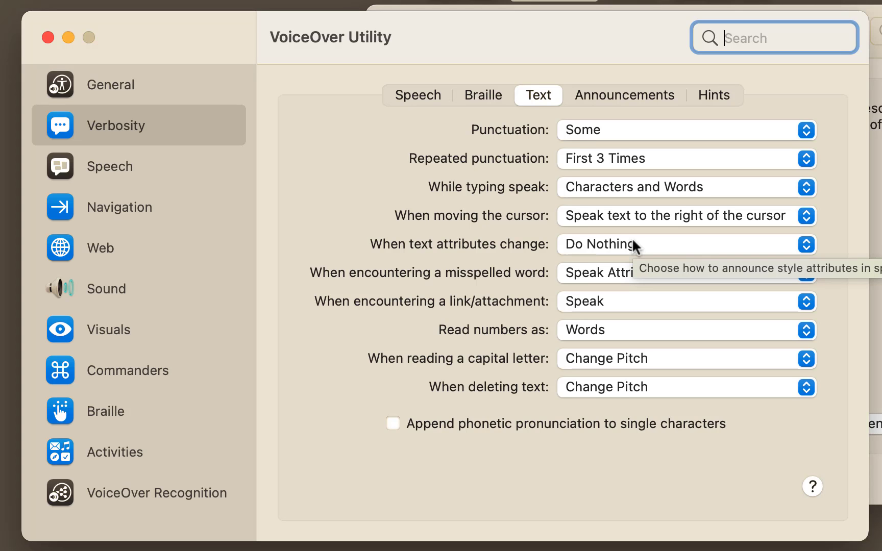
pyautogui.click(607, 90)
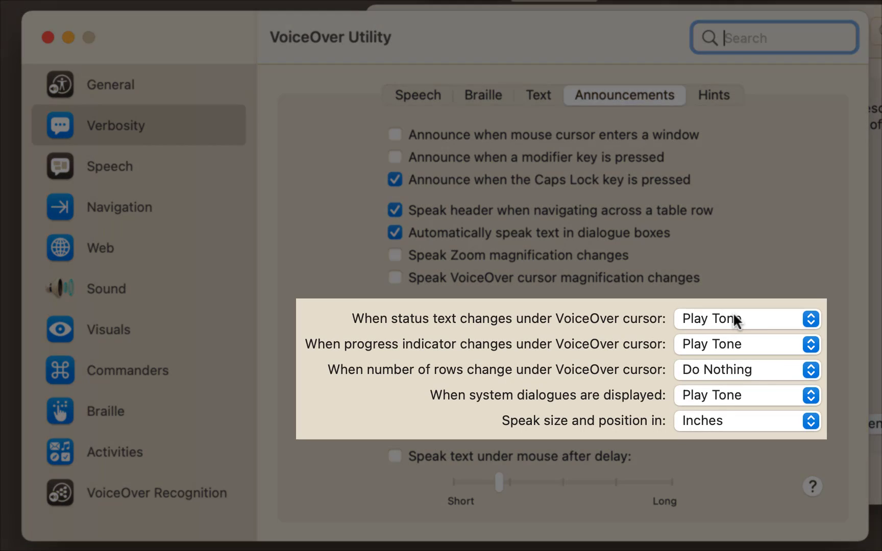
pyautogui.click(735, 319)
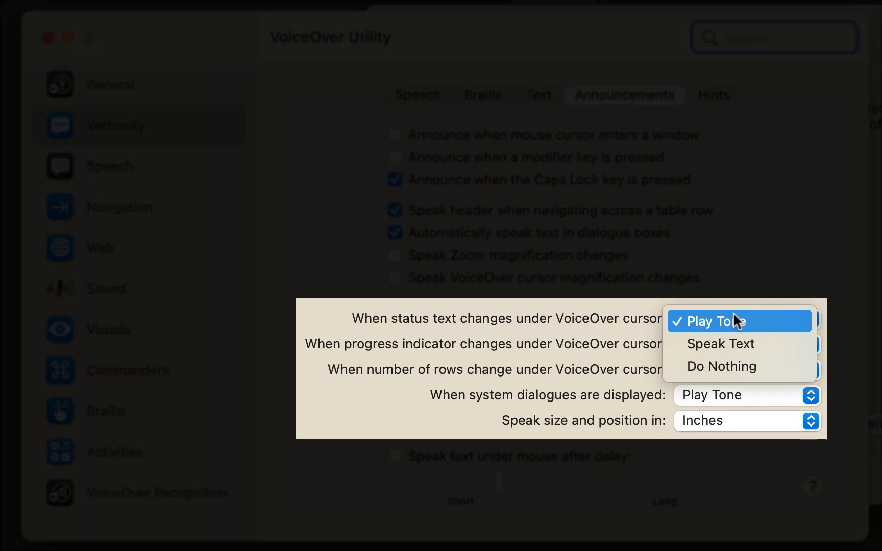
pyautogui.click(735, 320)
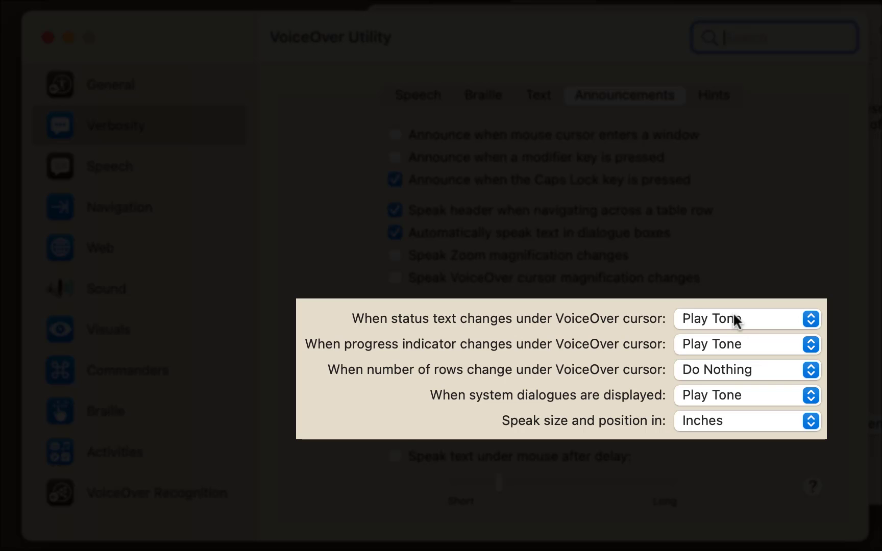
pyautogui.click(810, 320)
pyautogui.click(809, 320)
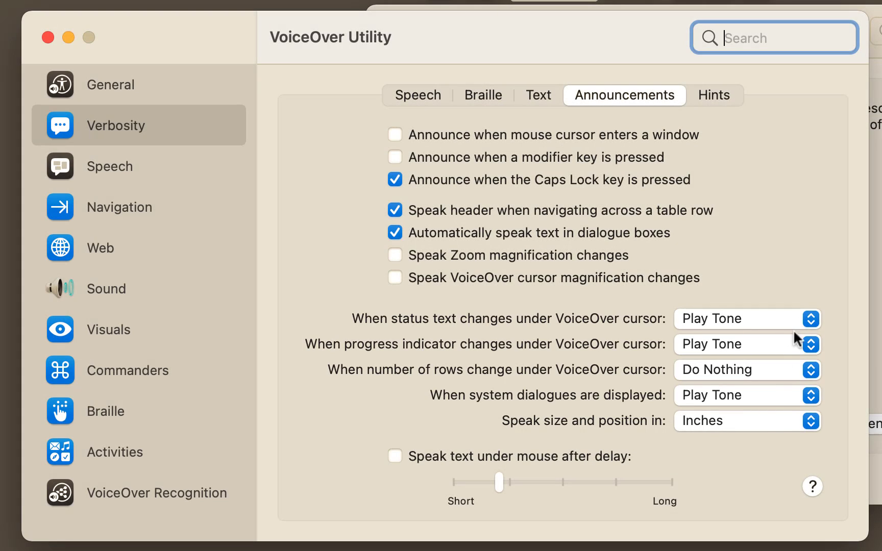
pyautogui.click(779, 419)
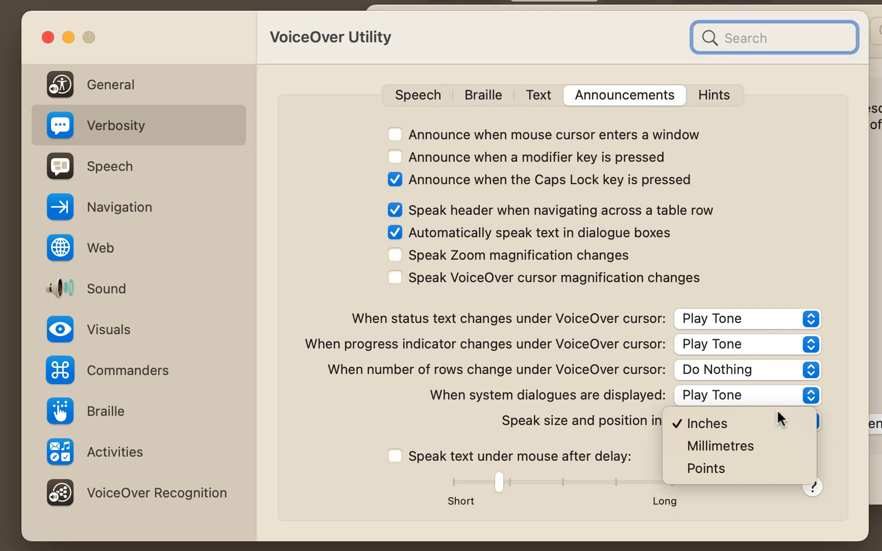
pyautogui.click(832, 403)
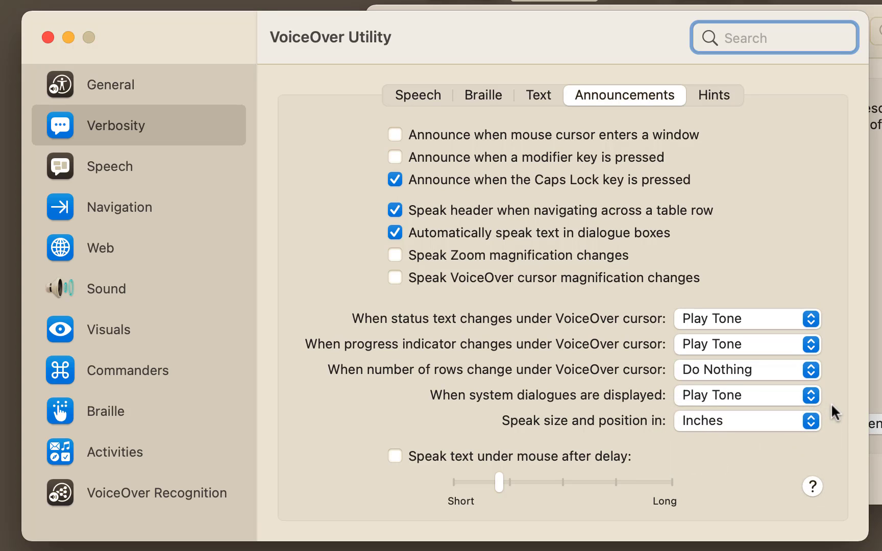
pyautogui.click(100, 162)
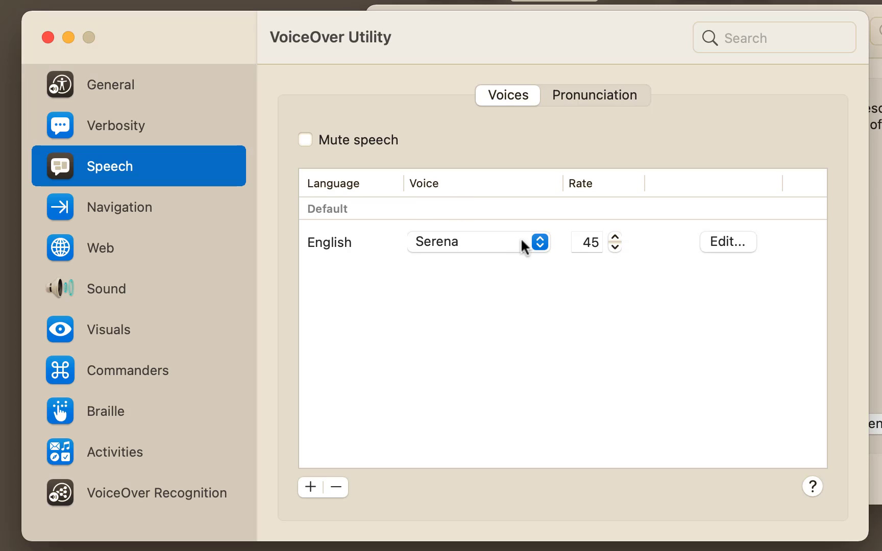
# - Adjust the Serena voice's speech rate with the Rate stepper, settling at 49 instead of 45
pyautogui.click(614, 237)
pyautogui.click(614, 237)
pyautogui.click(615, 237)
pyautogui.moveTo(614, 237); pyautogui.dragTo(614, 238)
pyautogui.click(614, 238)
pyautogui.click(614, 237)
pyautogui.moveTo(615, 245); pyautogui.dragTo(614, 245)
pyautogui.click(539, 244)
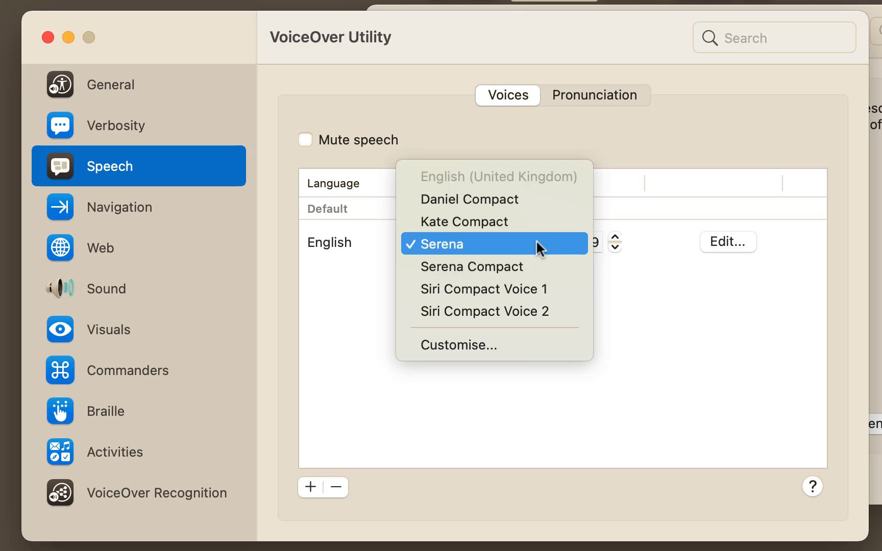
pyautogui.click(488, 337)
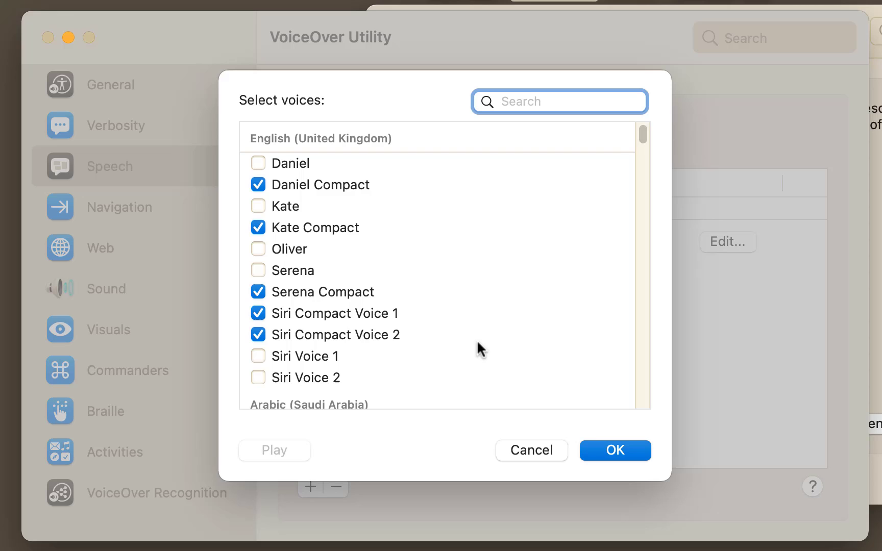
pyautogui.scroll(-10, 477, 343)
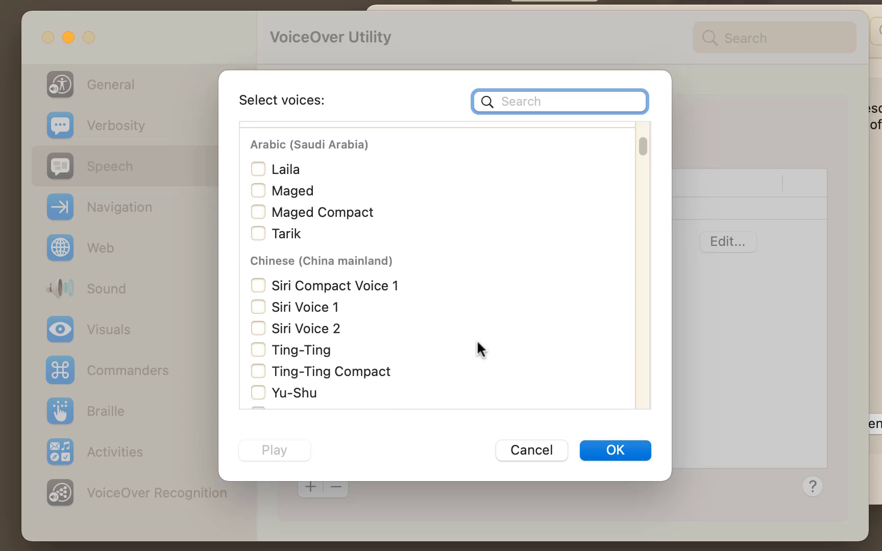
pyautogui.scroll(10, 477, 343)
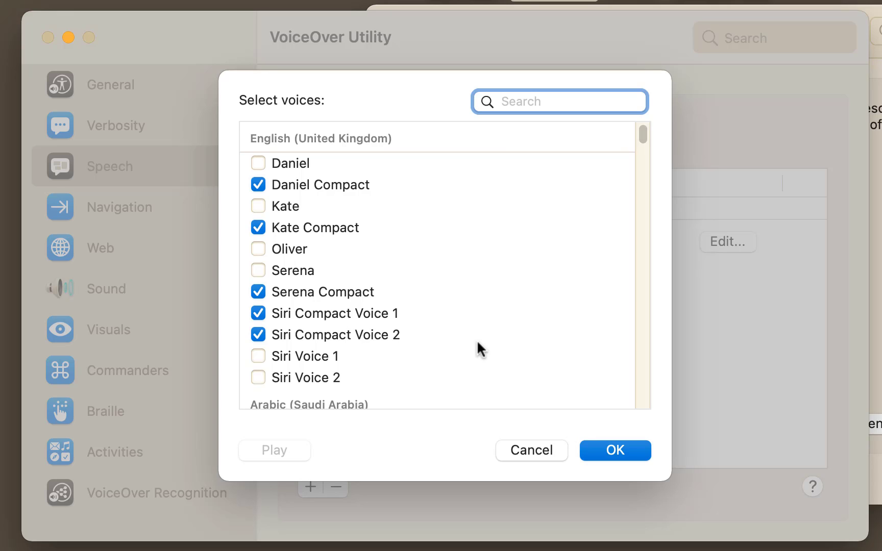
pyautogui.scroll(-10, 477, 340)
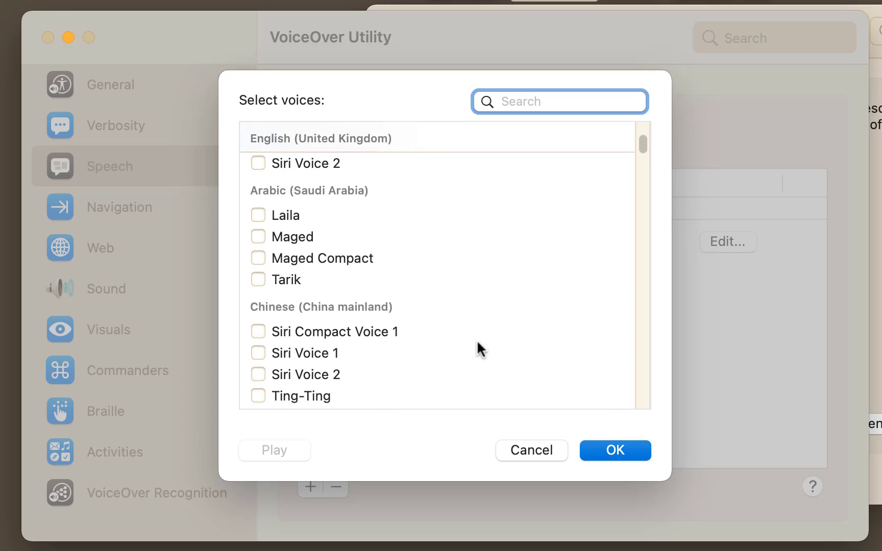
pyautogui.scroll(10, 477, 340)
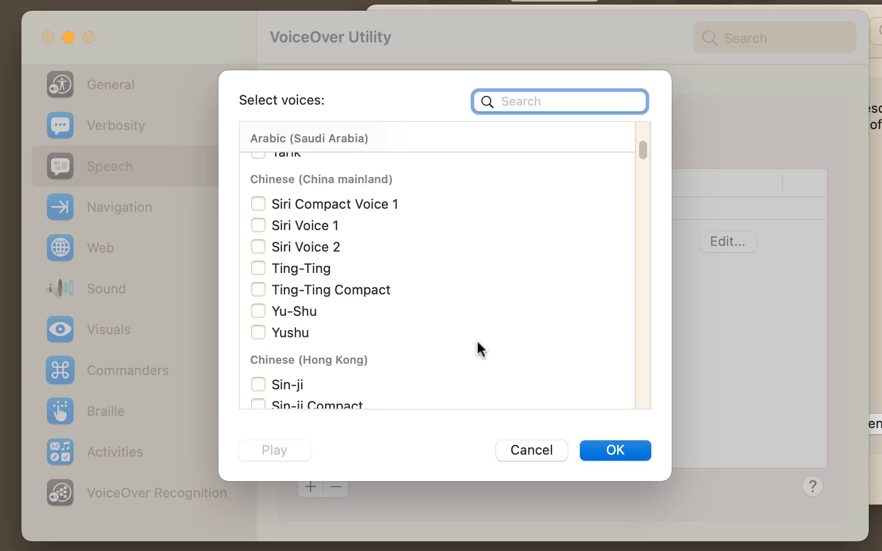
pyautogui.click(531, 456)
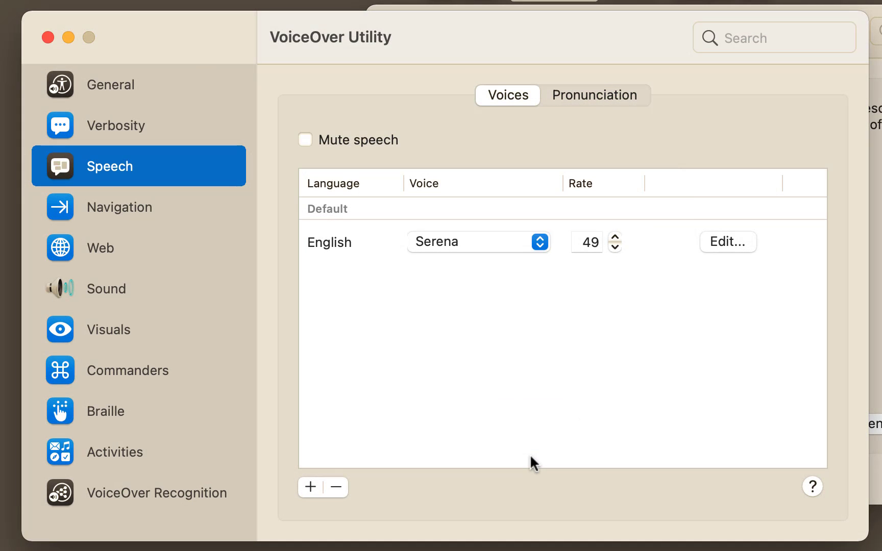
# - Cancel adding another language voice, then review the Navigation, Web and Sound settings
pyautogui.click(307, 487)
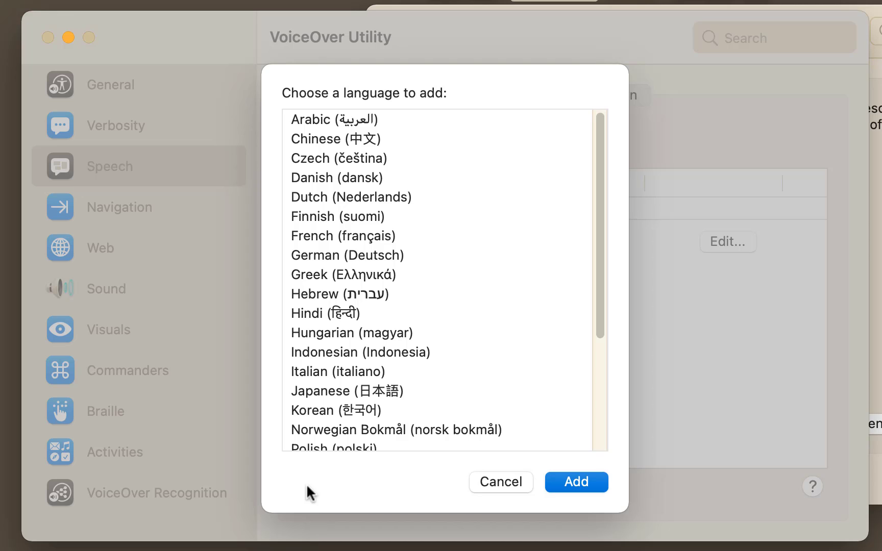
pyautogui.click(480, 480)
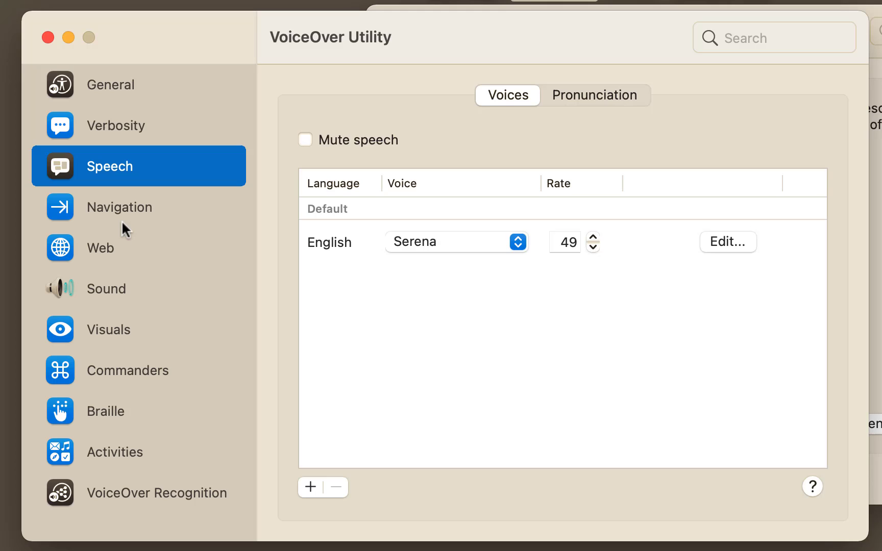
pyautogui.click(118, 205)
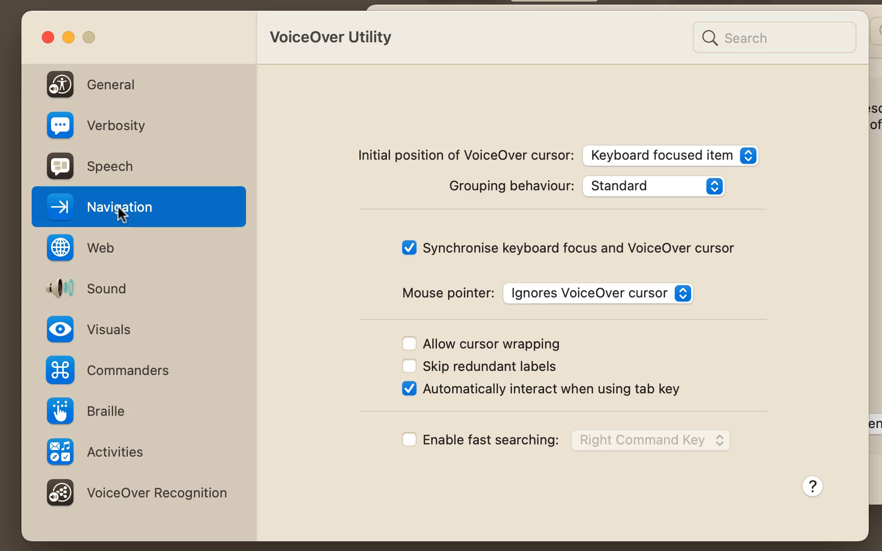
pyautogui.click(111, 250)
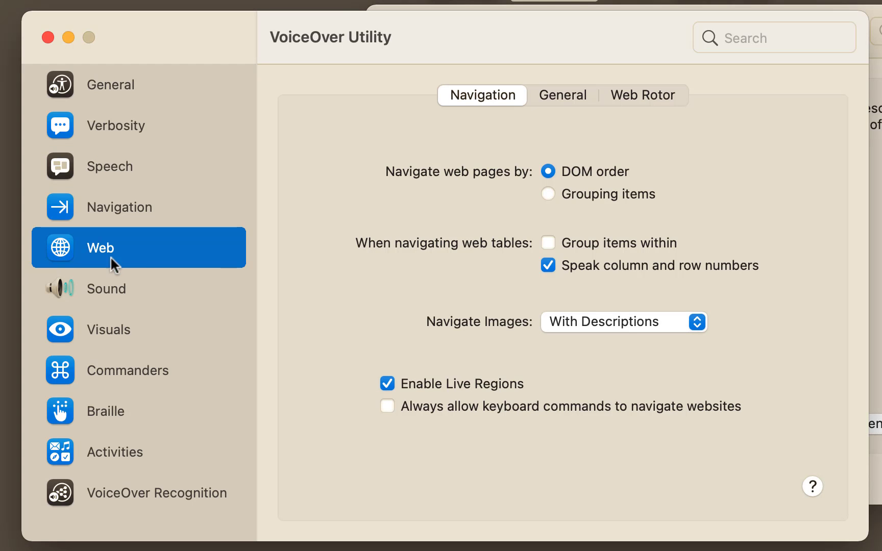
pyautogui.click(106, 288)
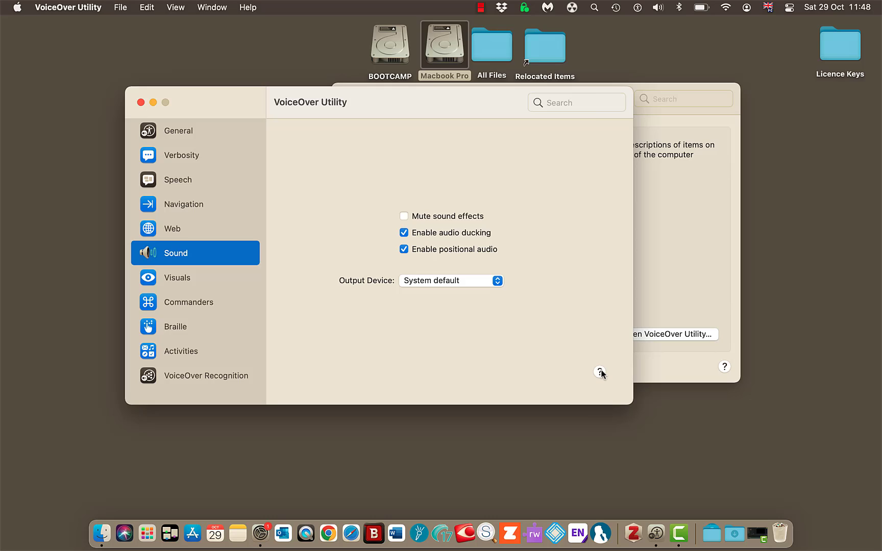
# - View the VoiceOver User Guide page for Sound settings, close it, then quit VoiceOver Utility
pyautogui.click(600, 373)
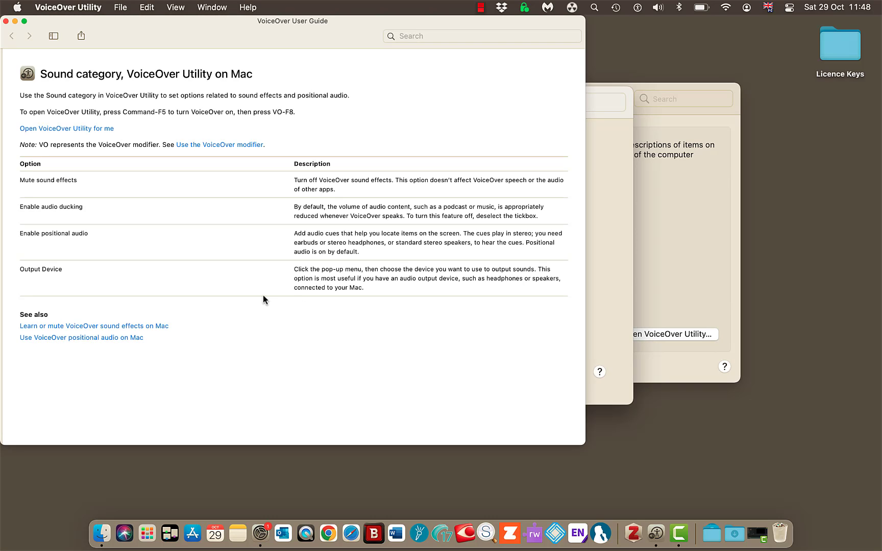
pyautogui.click(6, 21)
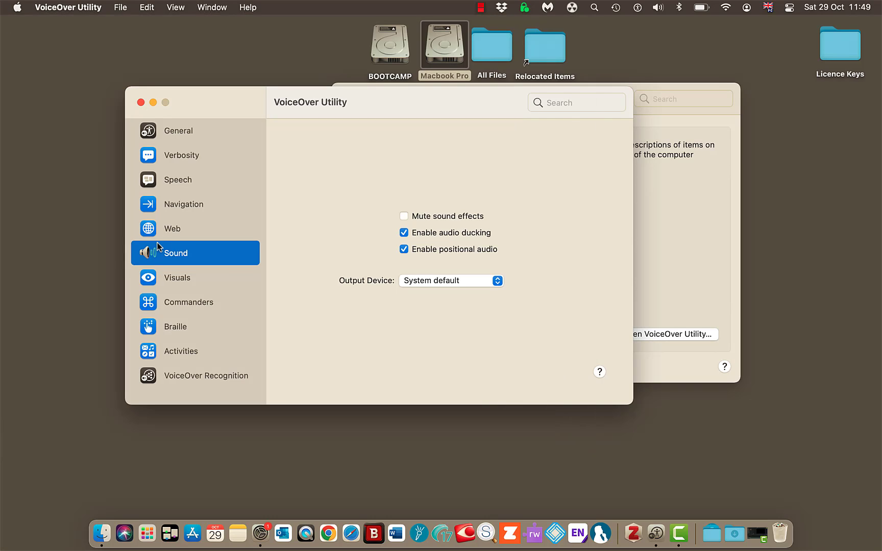
pyautogui.click(140, 102)
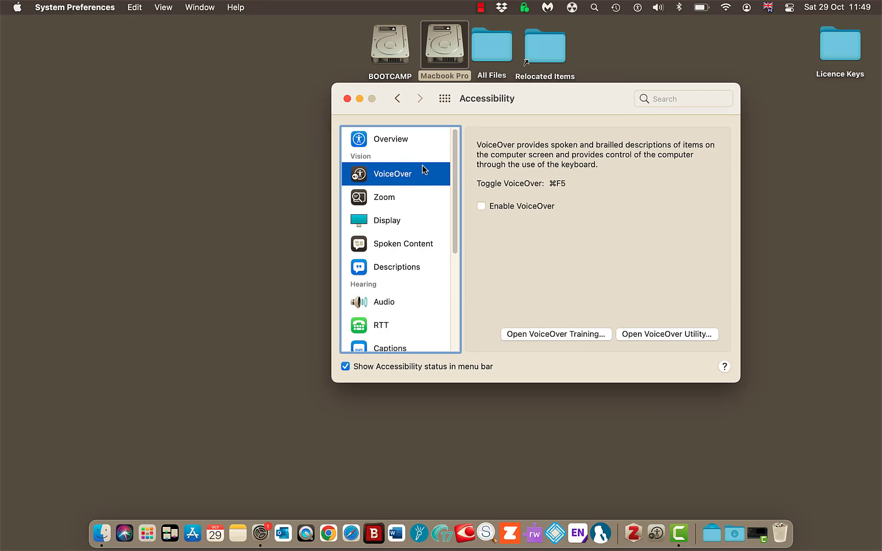